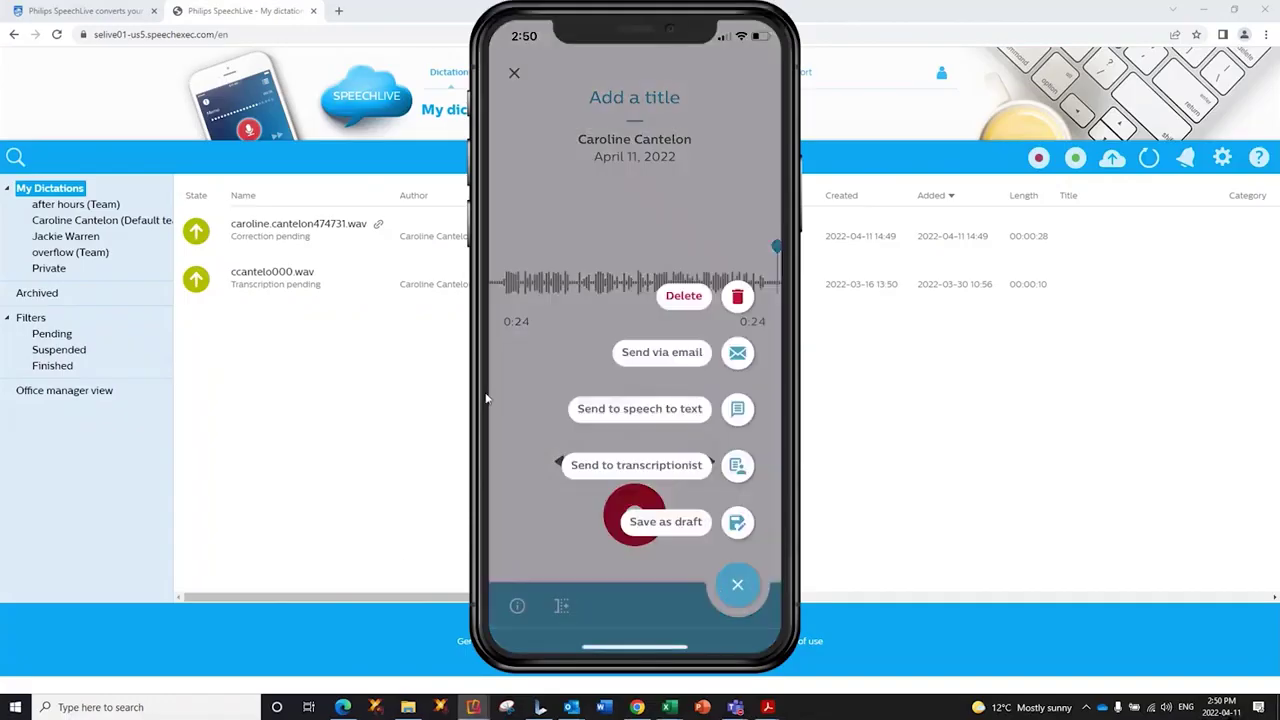
Send the phone recording to speech to text in English (US) and refresh the web dictation list.
{"action": "left_click", "coordinate": [675, 410]}
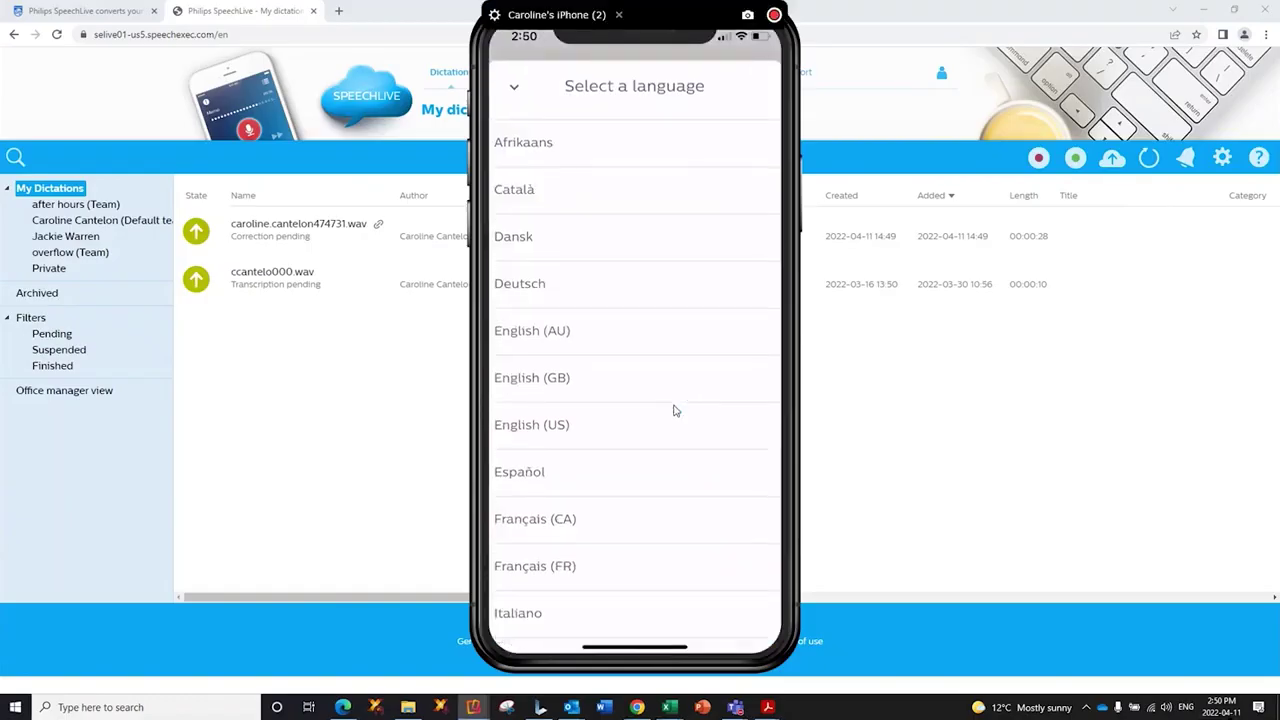
{"action": "left_click", "coordinate": [675, 410]}
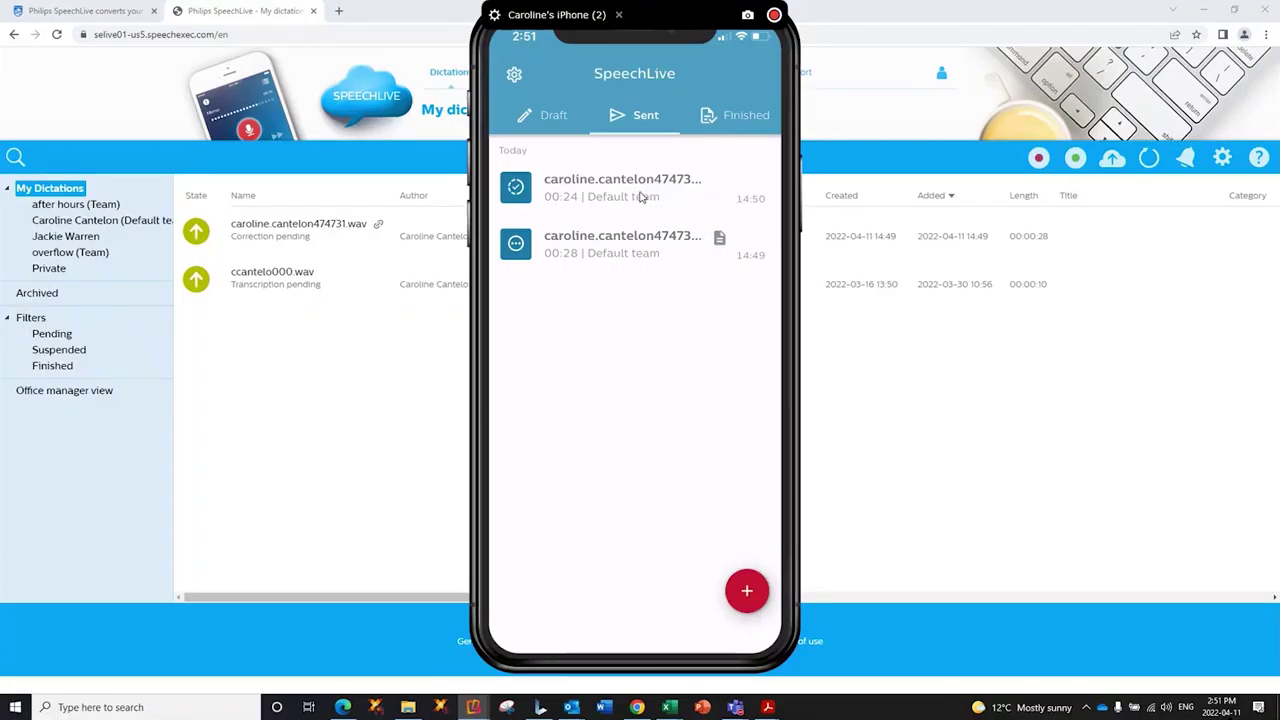
{"action": "left_click", "coordinate": [618, 14]}
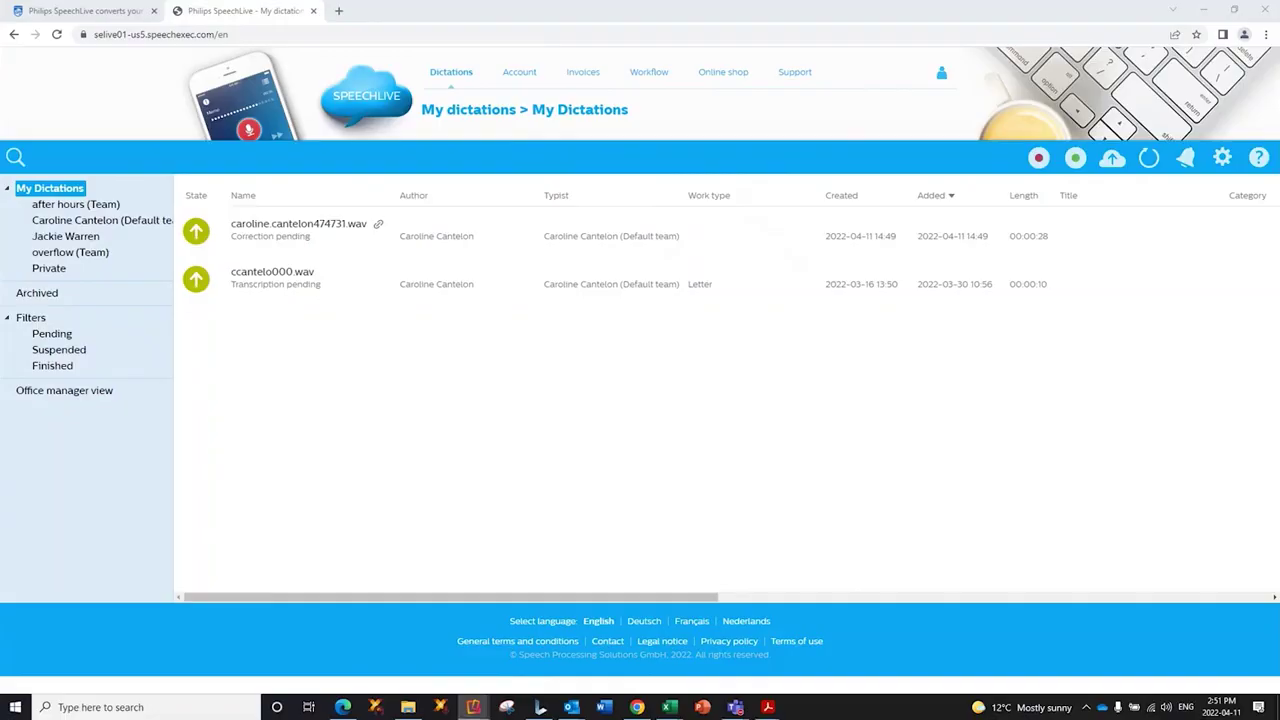
{"action": "left_click", "coordinate": [1147, 168]}
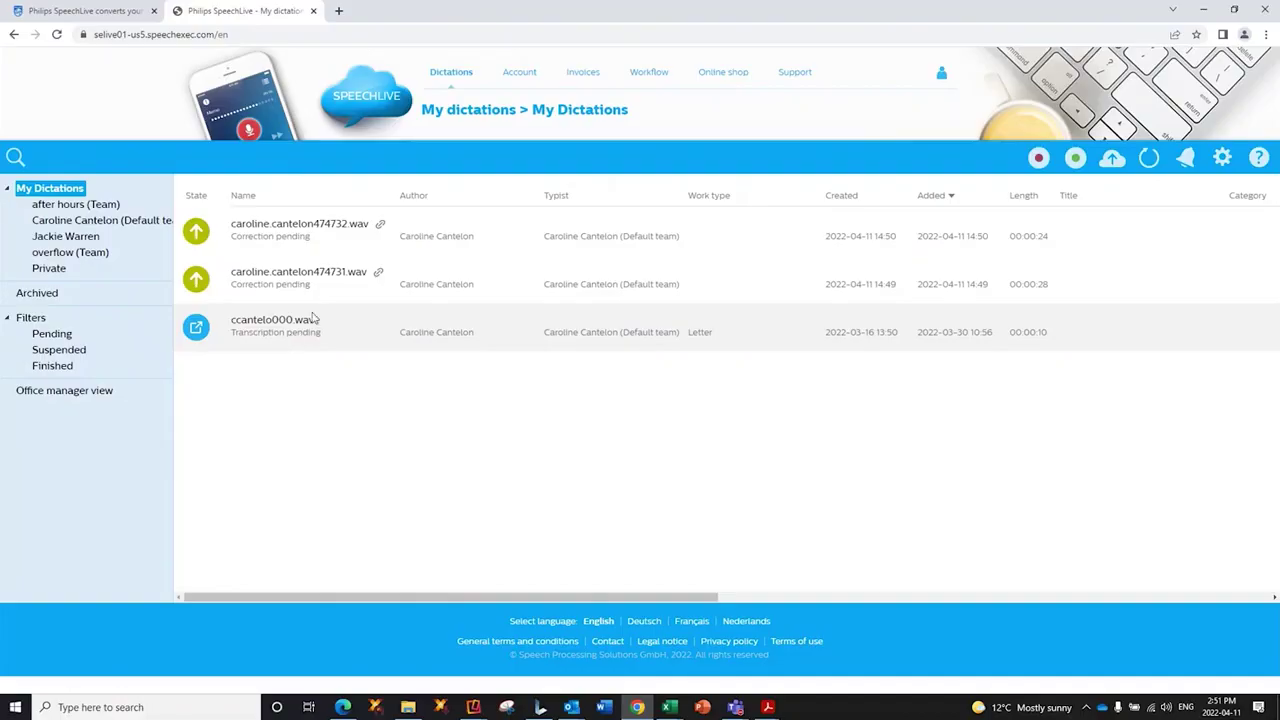
Send the Letter dictation that is pending transcription to speech to text in English (US) and refresh the dictation list.
{"action": "left_click", "coordinate": [268, 333]}
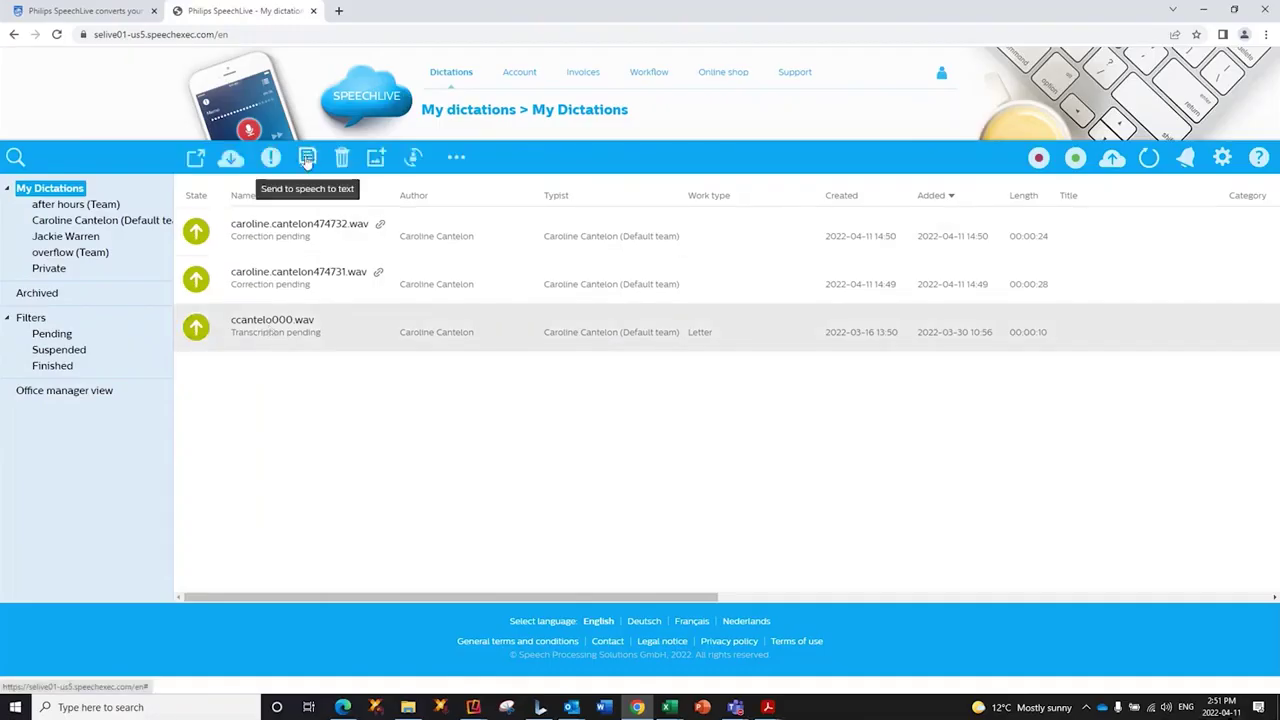
{"action": "left_click", "coordinate": [307, 159]}
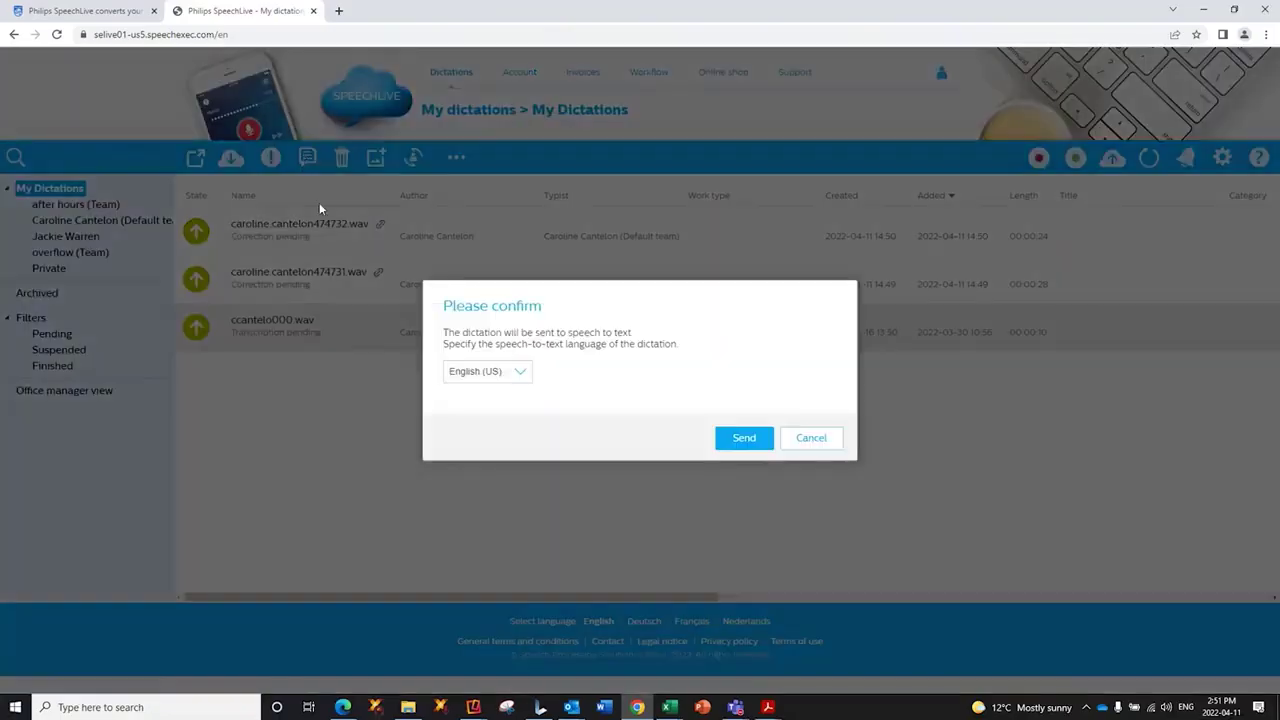
{"action": "left_click", "coordinate": [740, 440]}
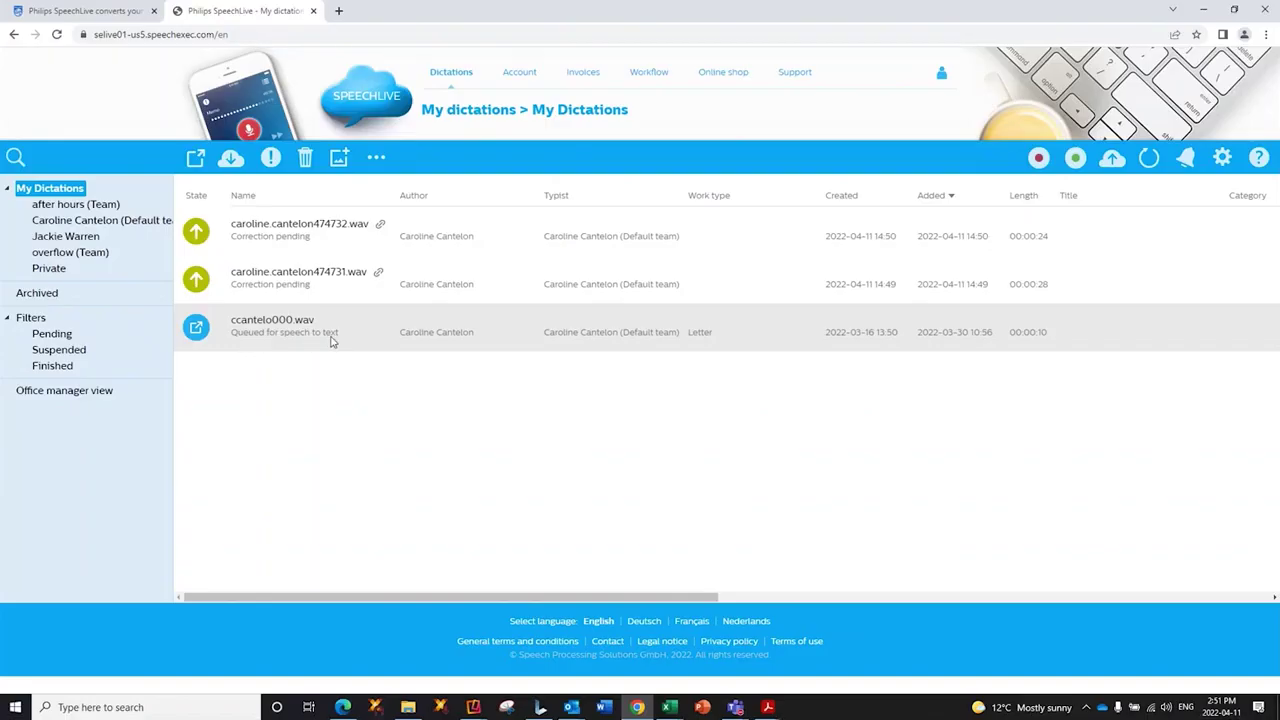
{"action": "left_click", "coordinate": [1149, 160]}
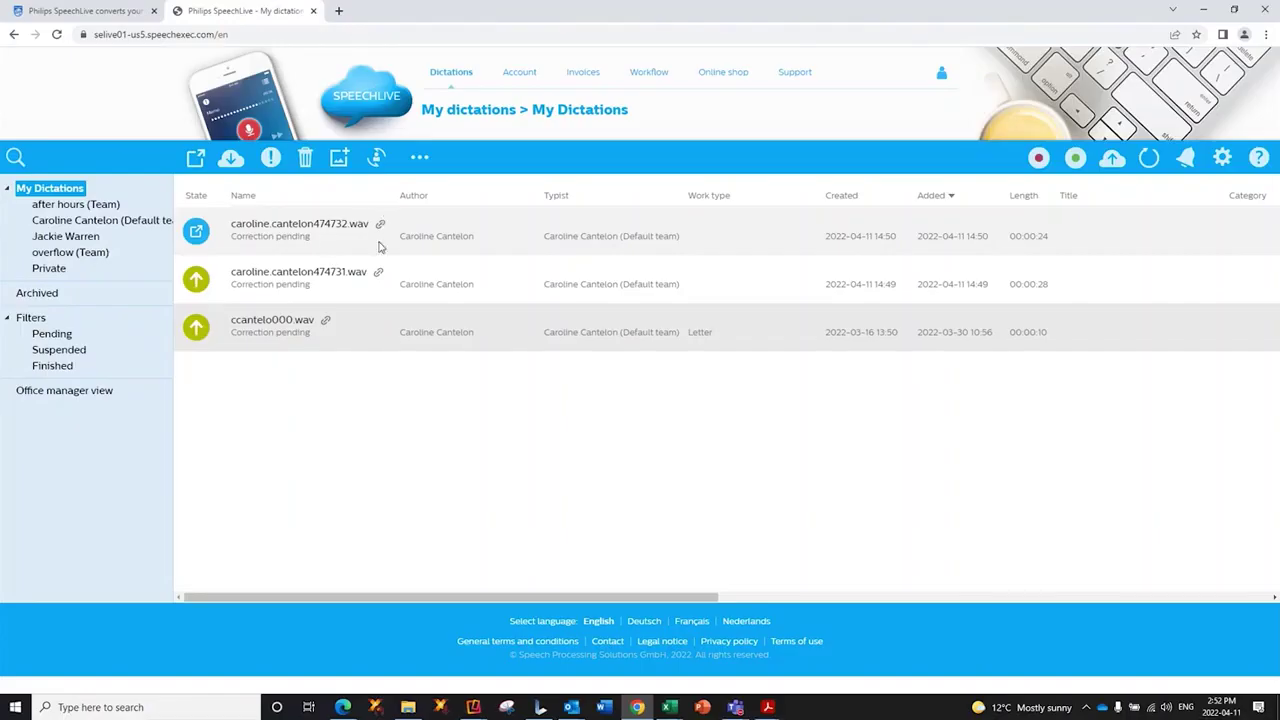
Download the transcript of the newest dictation and open the RTF file in Word.
{"action": "left_click", "coordinate": [285, 241]}
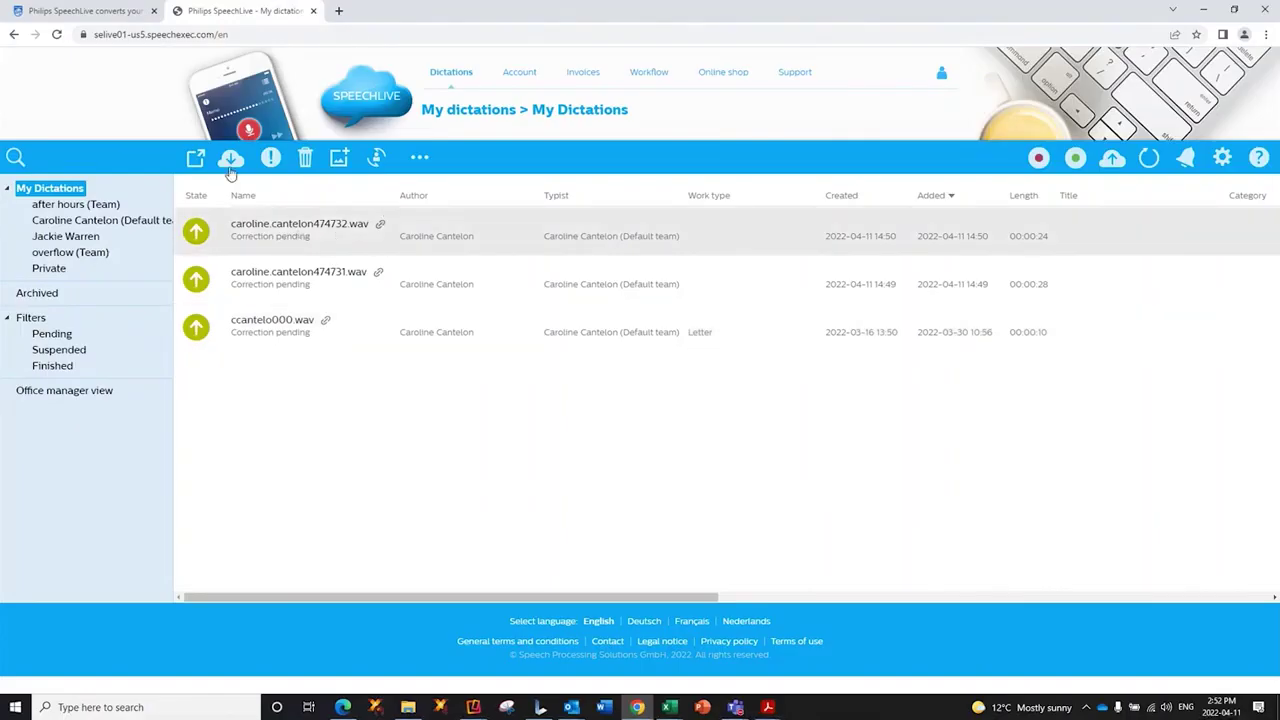
{"action": "left_click", "coordinate": [230, 158]}
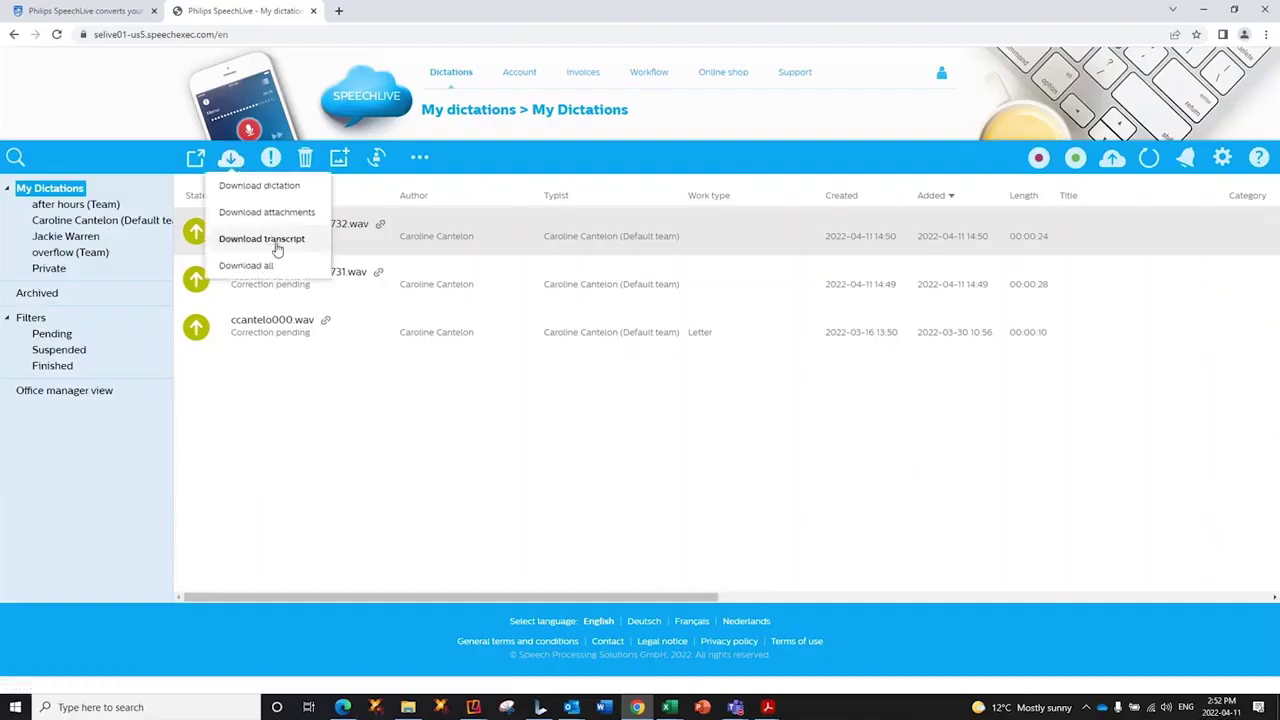
{"action": "left_click", "coordinate": [276, 246]}
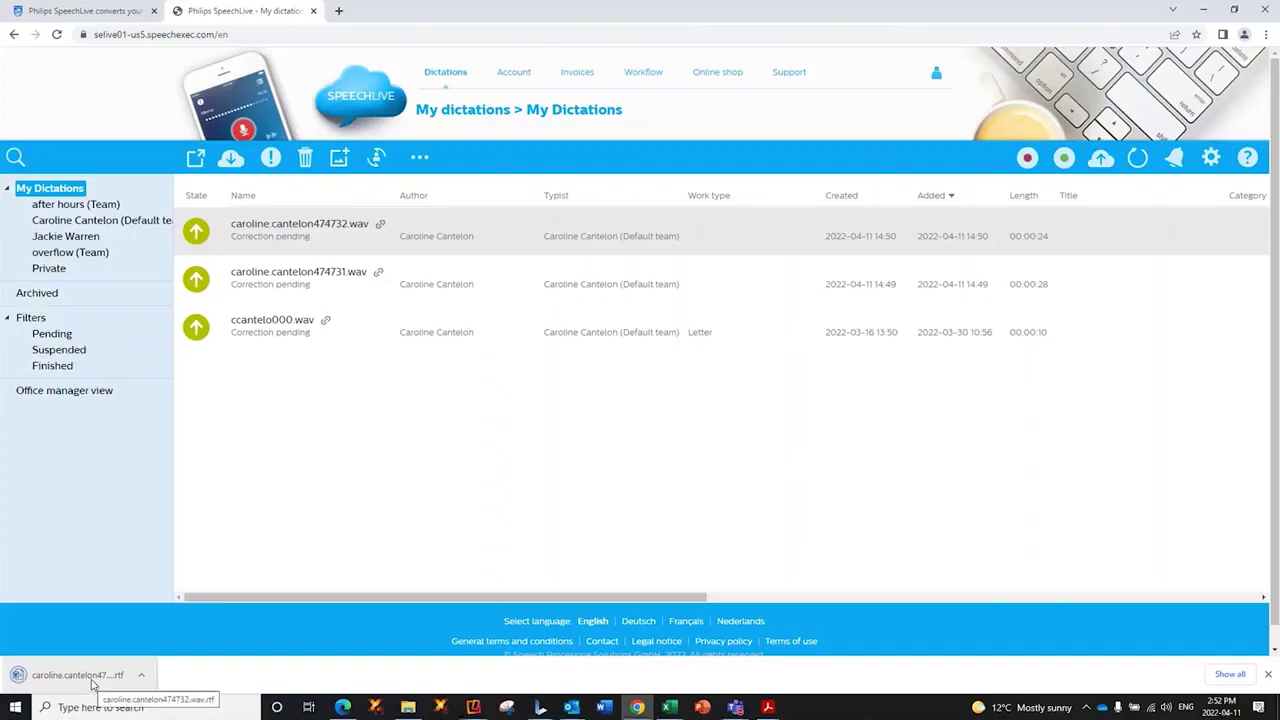
{"action": "left_click", "coordinate": [91, 680]}
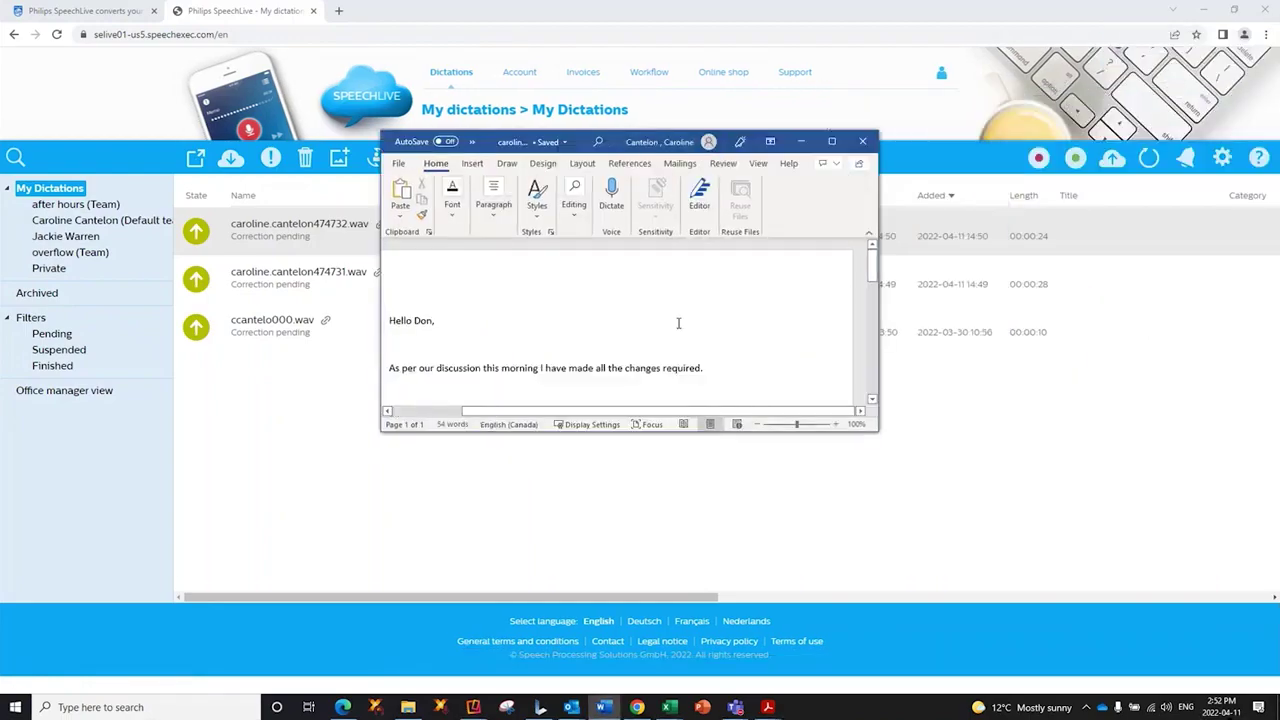
Read through the downloaded transcript from start to end, return to its beginning, and close the document.
{"action": "scroll", "coordinate": [681, 323], "scroll_direction": "down", "scroll_amount": 3}
{"action": "scroll", "coordinate": [681, 325], "scroll_direction": "down", "scroll_amount": 4}
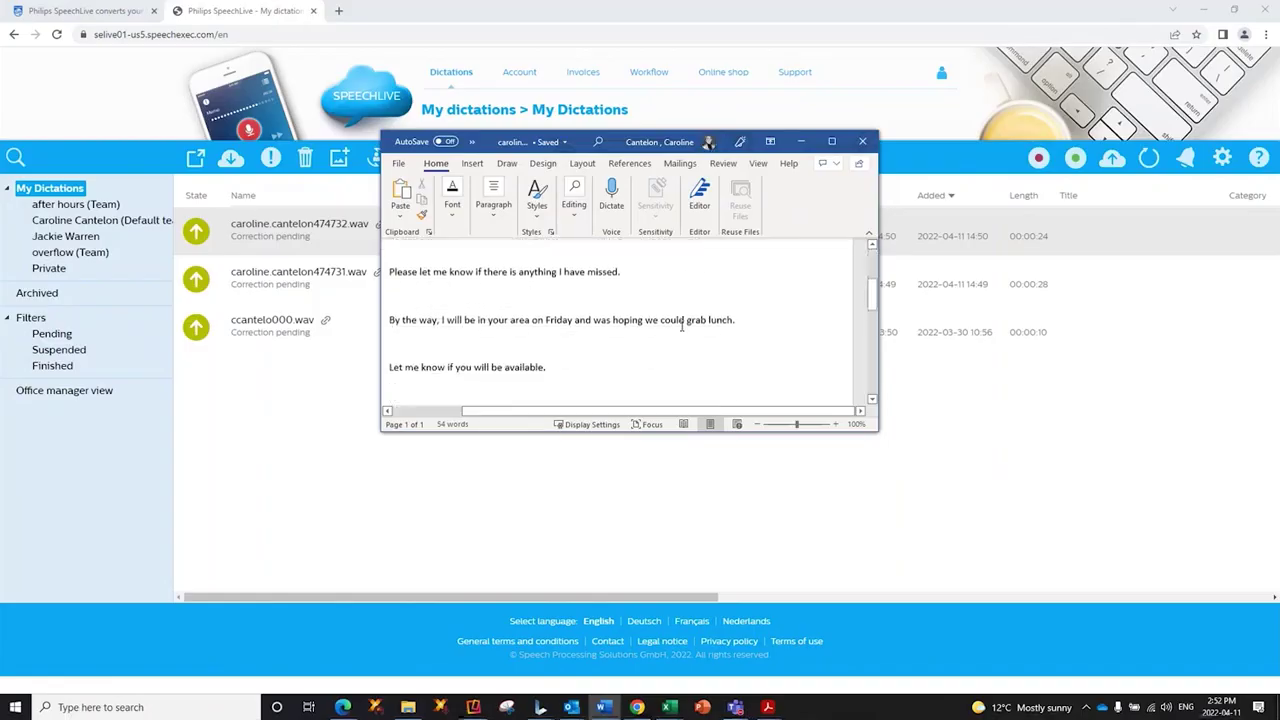
{"action": "scroll", "coordinate": [682, 322], "scroll_direction": "up", "scroll_amount": 7}
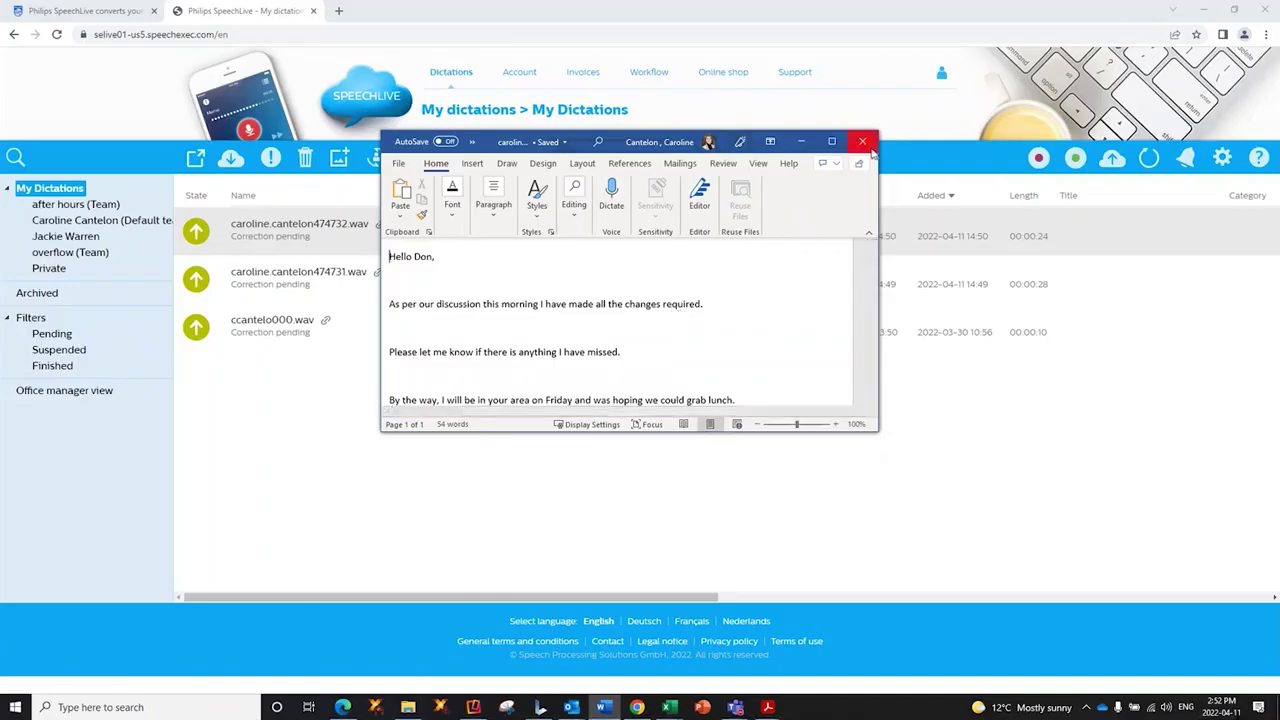
{"action": "left_click", "coordinate": [869, 146]}
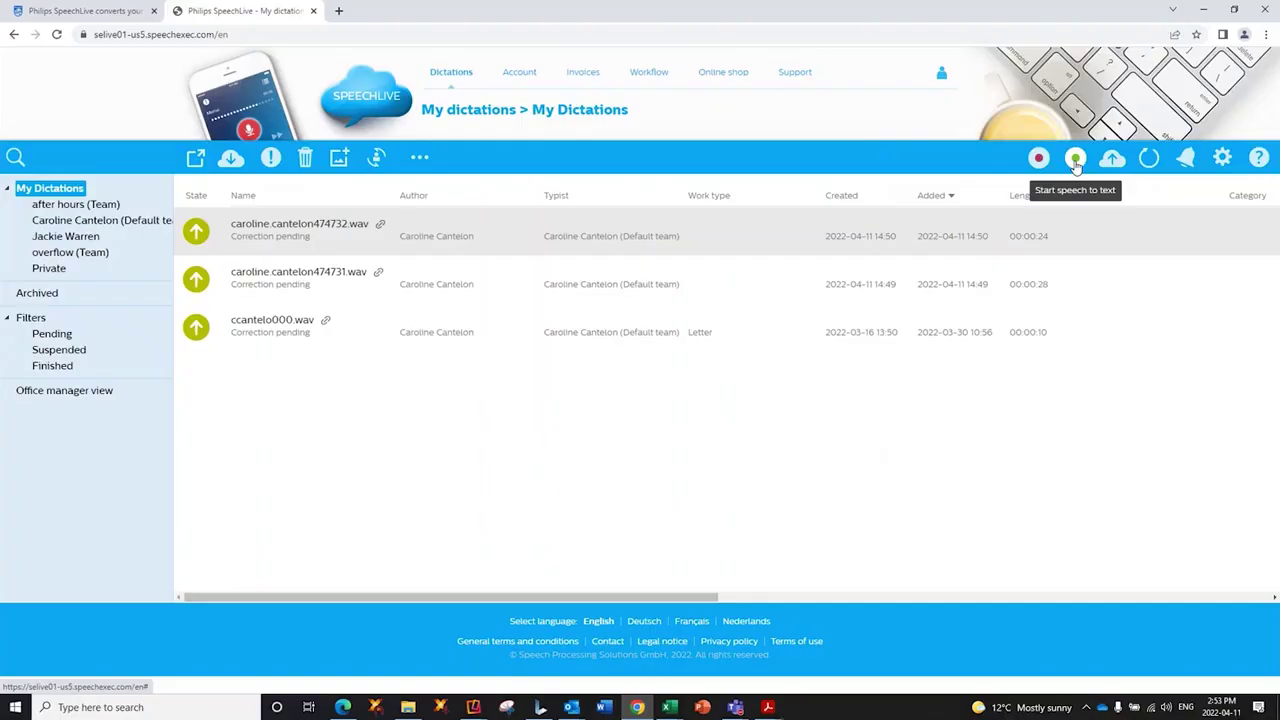
Start a new live speech-to-text dictation in English (US), dictate a note about the contract changes, and pause the recording.
{"action": "left_click", "coordinate": [1075, 160]}
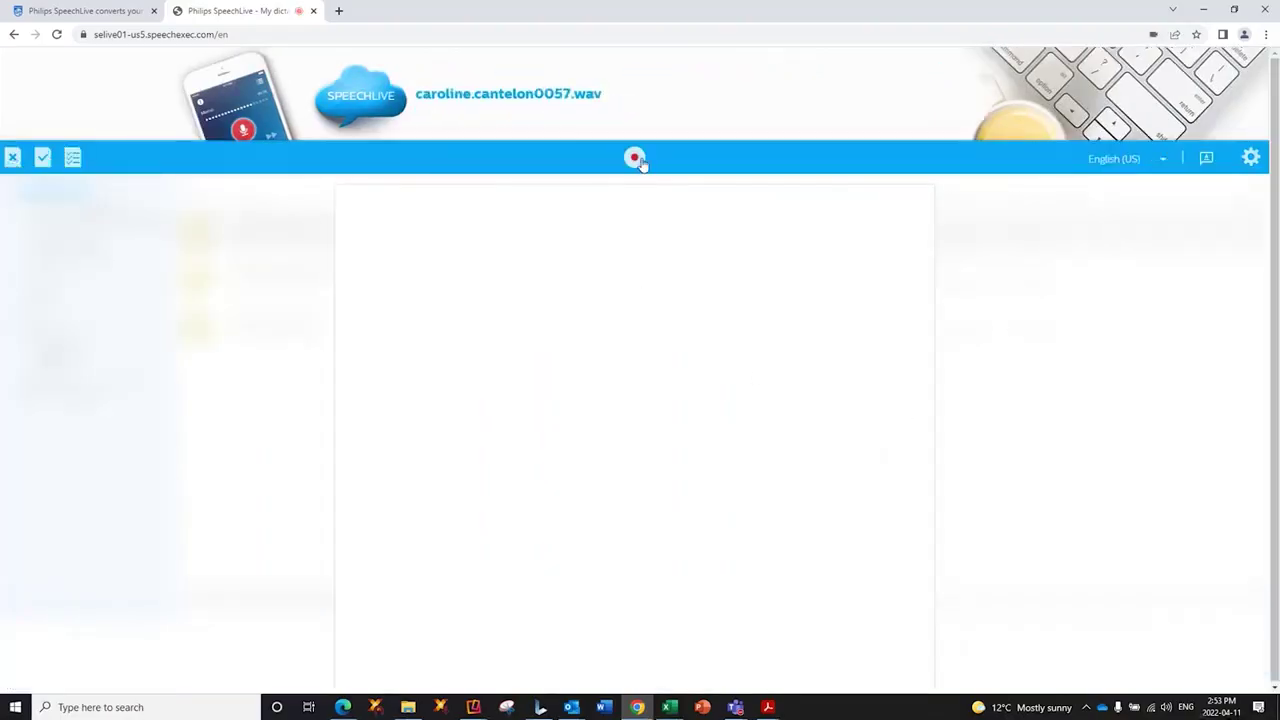
{"action": "left_click", "coordinate": [632, 160]}
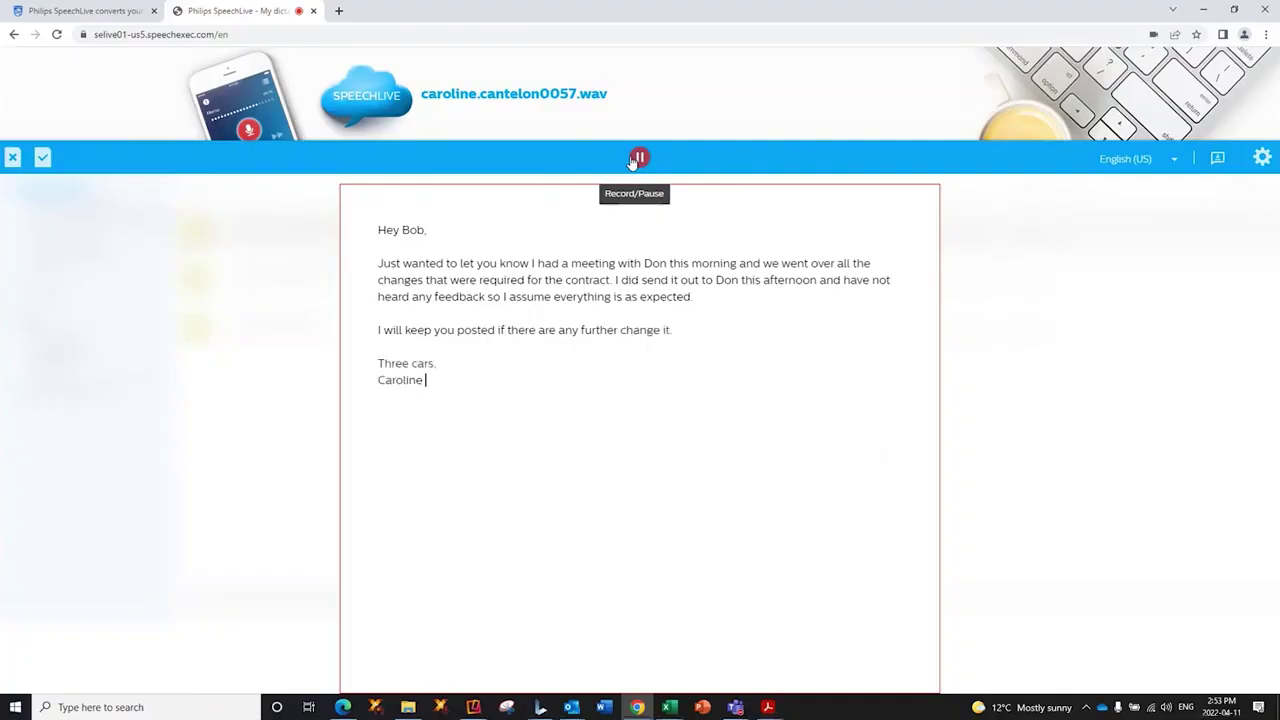
{"action": "left_click", "coordinate": [636, 159]}
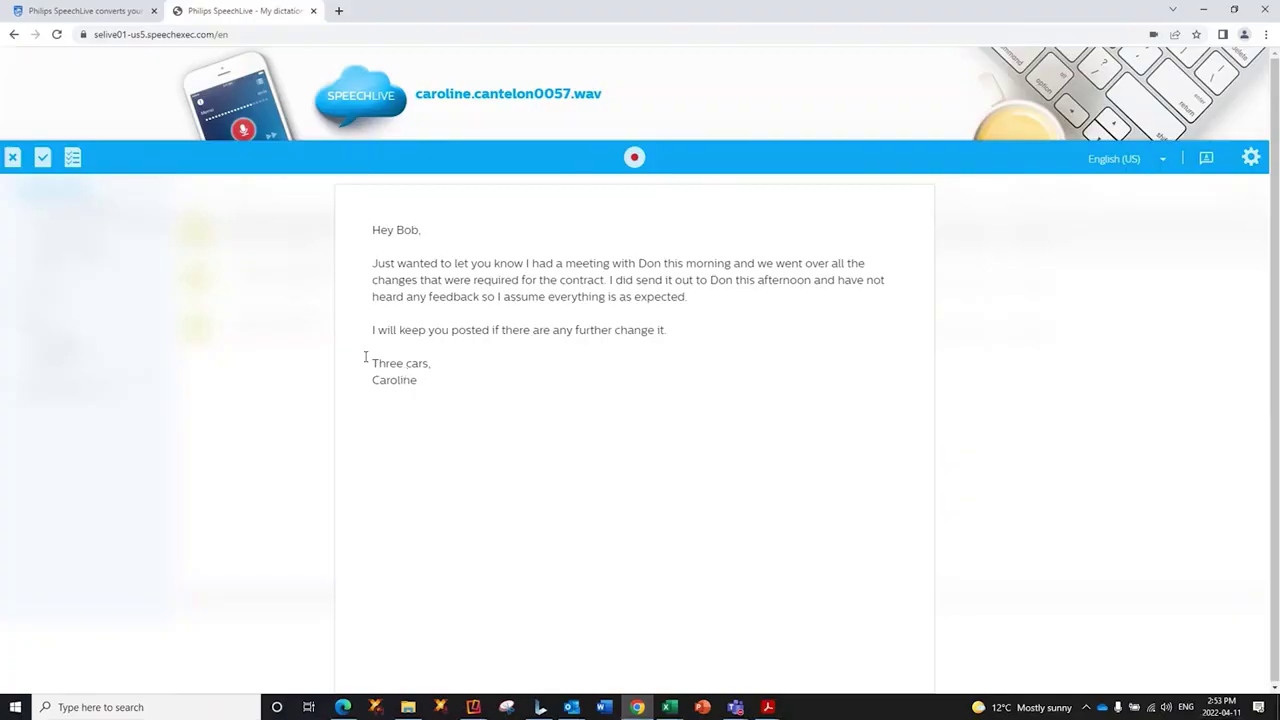
Replace the misrecognized closing "Three cars," with "Regards," and finish the dictation.
{"action": "left_click_drag", "start_coordinate": [428, 363], "coordinate": [372, 364]}
{"action": "key", "text": "BackSpace"}
{"action": "type", "text": "Regards,"}
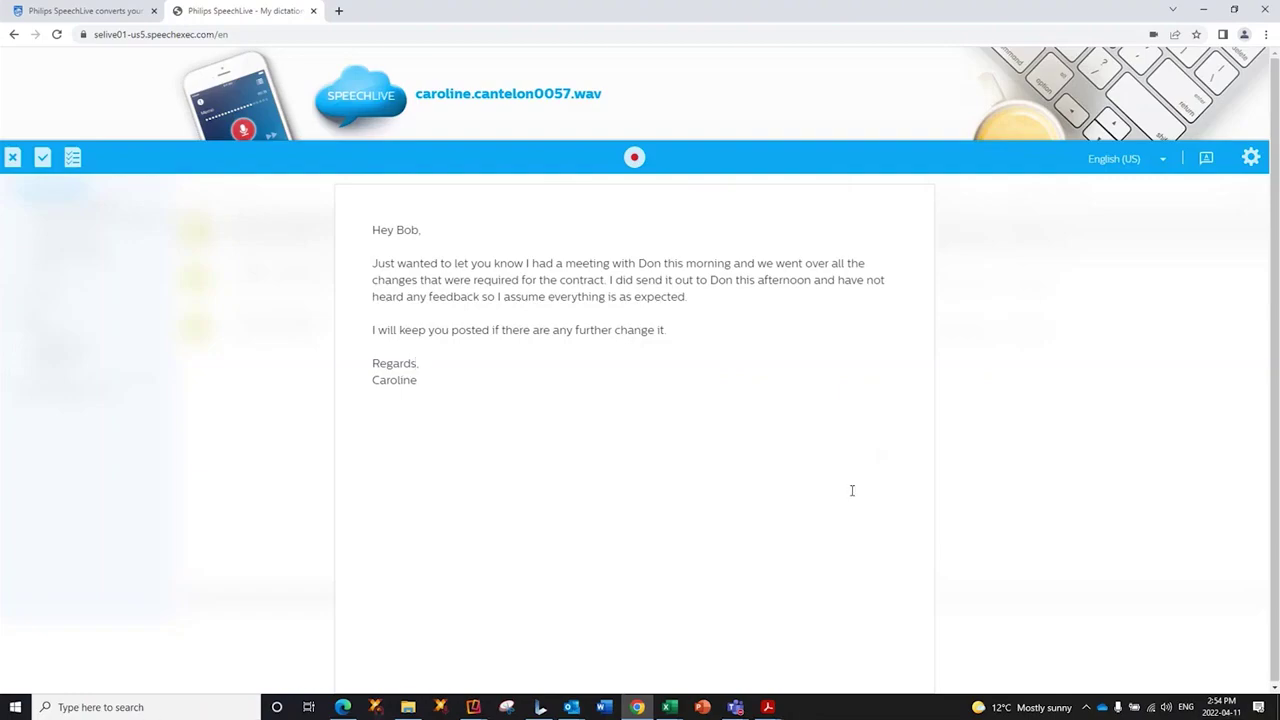
{"action": "left_click", "coordinate": [44, 165]}
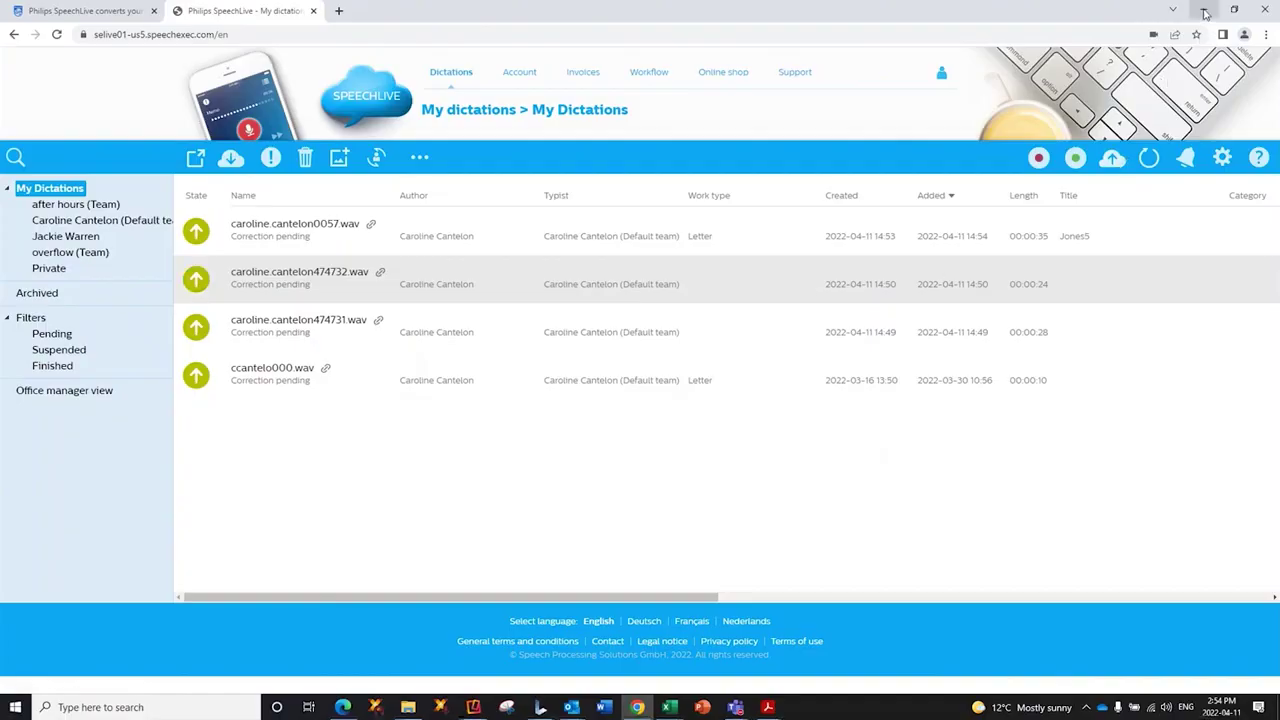
Switch to the SpeechLive desktop app, with the blank Outlook message reduced to a small window, and move the recorder clear of it.
{"action": "left_click", "coordinate": [1205, 14]}
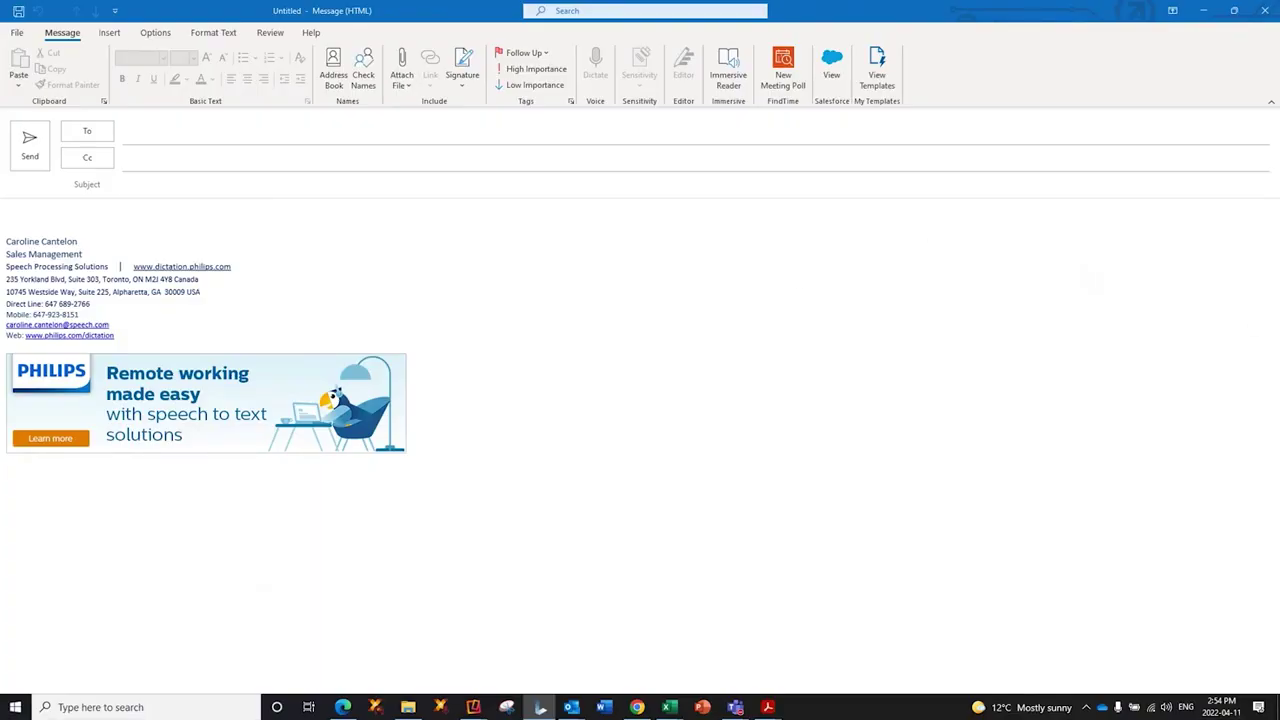
{"action": "left_click", "coordinate": [1233, 14]}
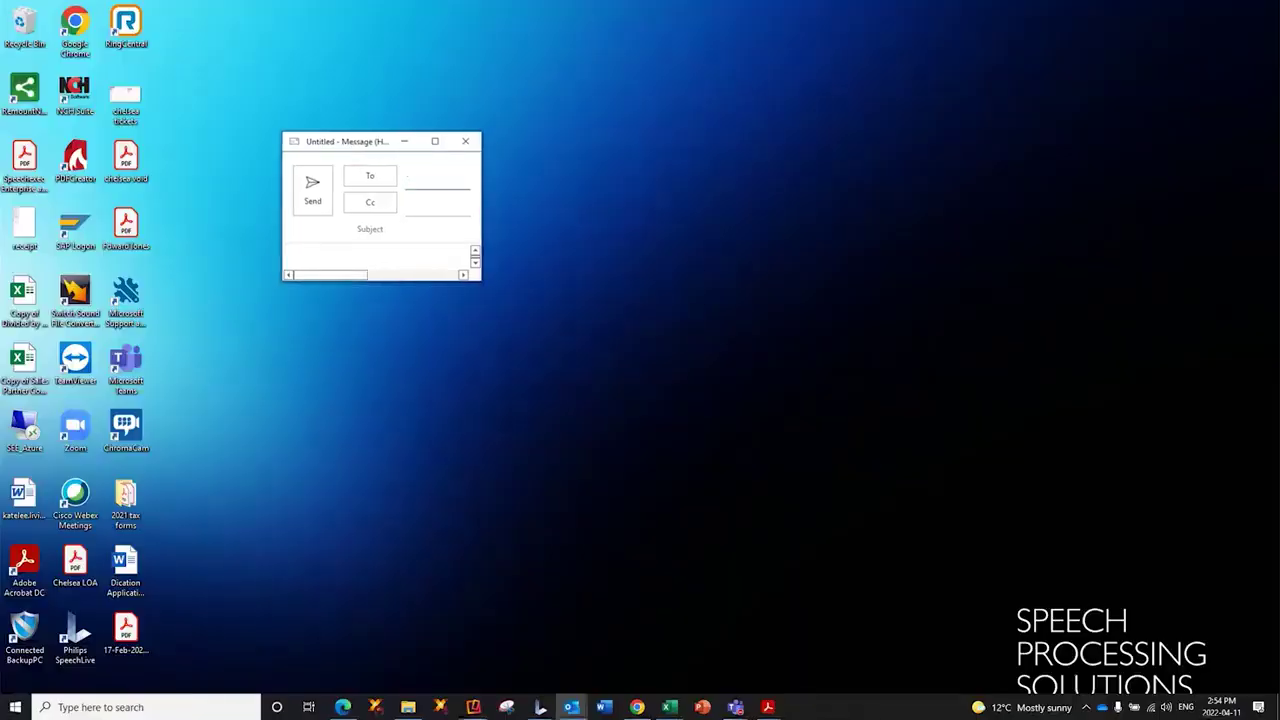
{"action": "left_click", "coordinate": [540, 707]}
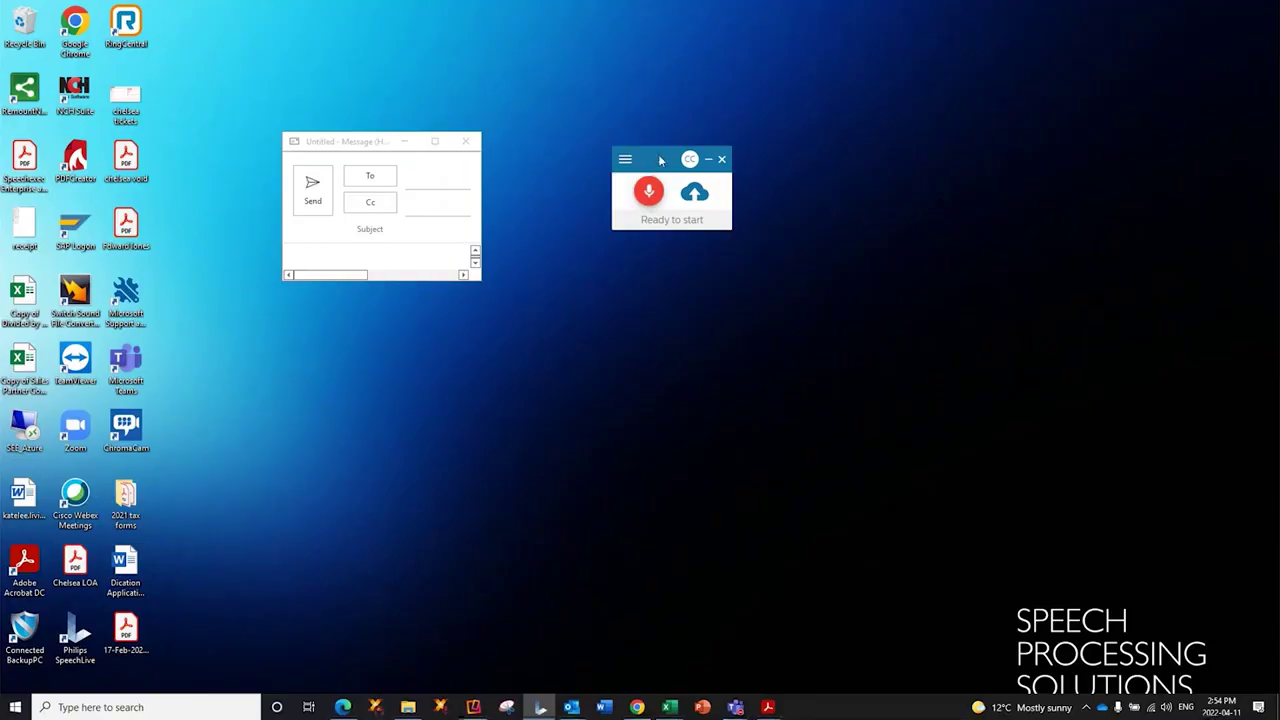
{"action": "left_click_drag", "start_coordinate": [660, 158], "coordinate": [1151, 49]}
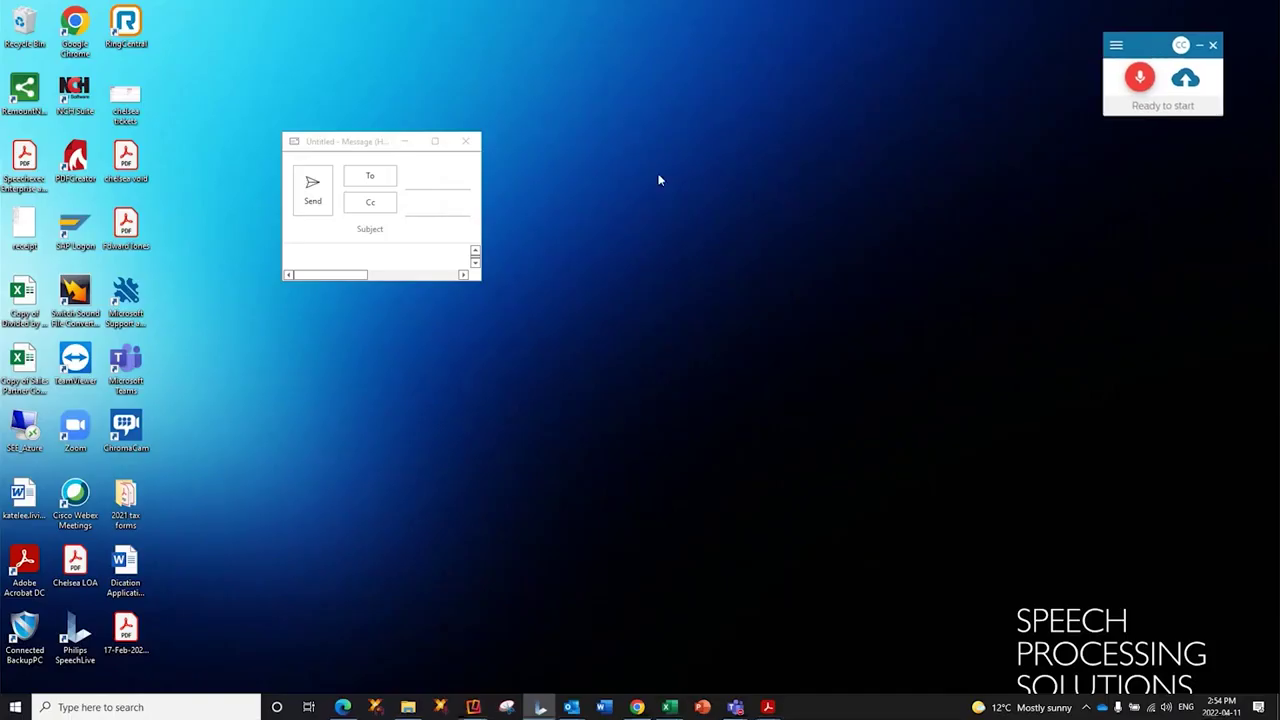
Maximize the message and enter a greeting plus "I didn't hear back from you but I assume that there were no further changes required to the contract.".
{"action": "left_click", "coordinate": [435, 141]}
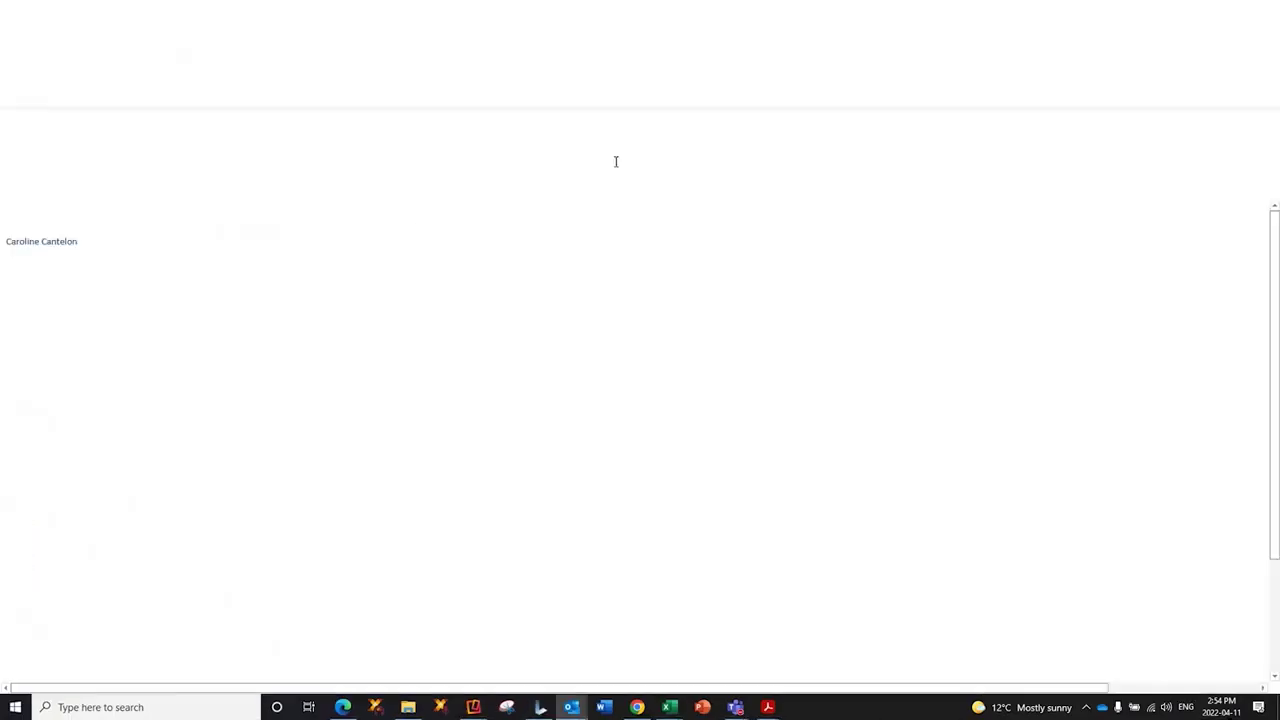
{"action": "left_click", "coordinate": [12, 215]}
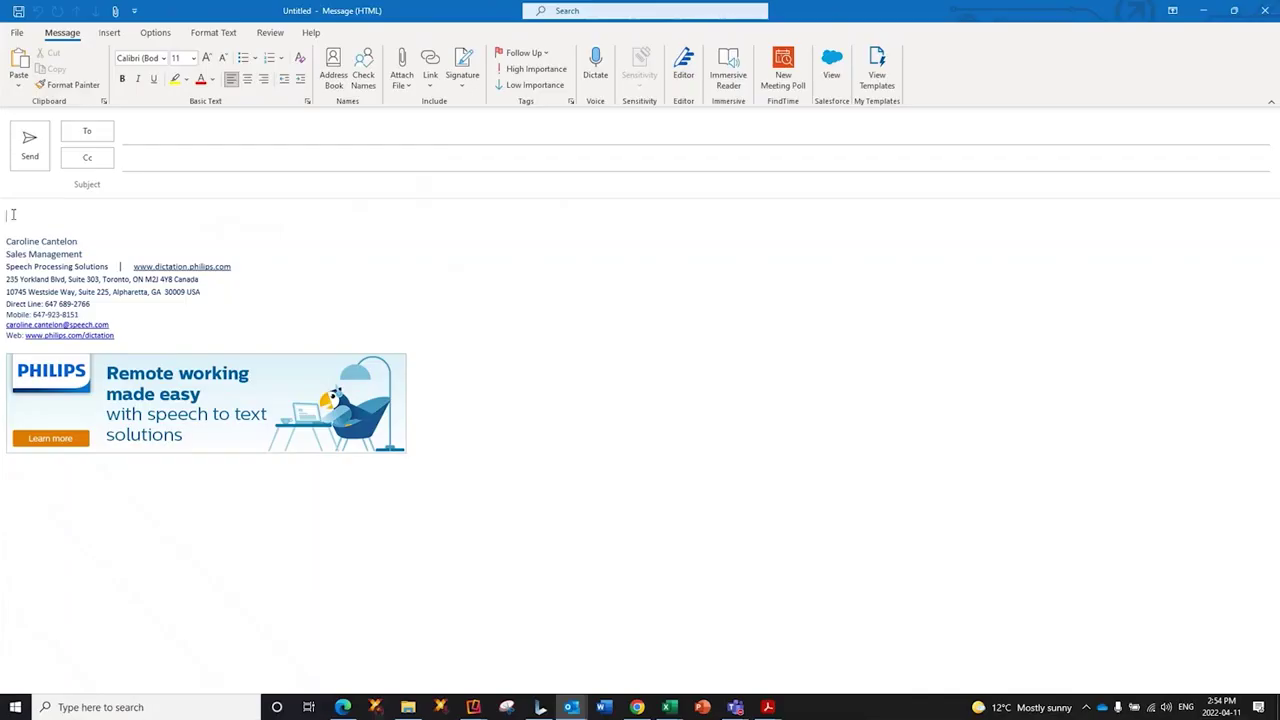
{"action": "type", "text": "Hello John,"}
{"action": "key", "text": "Return"}
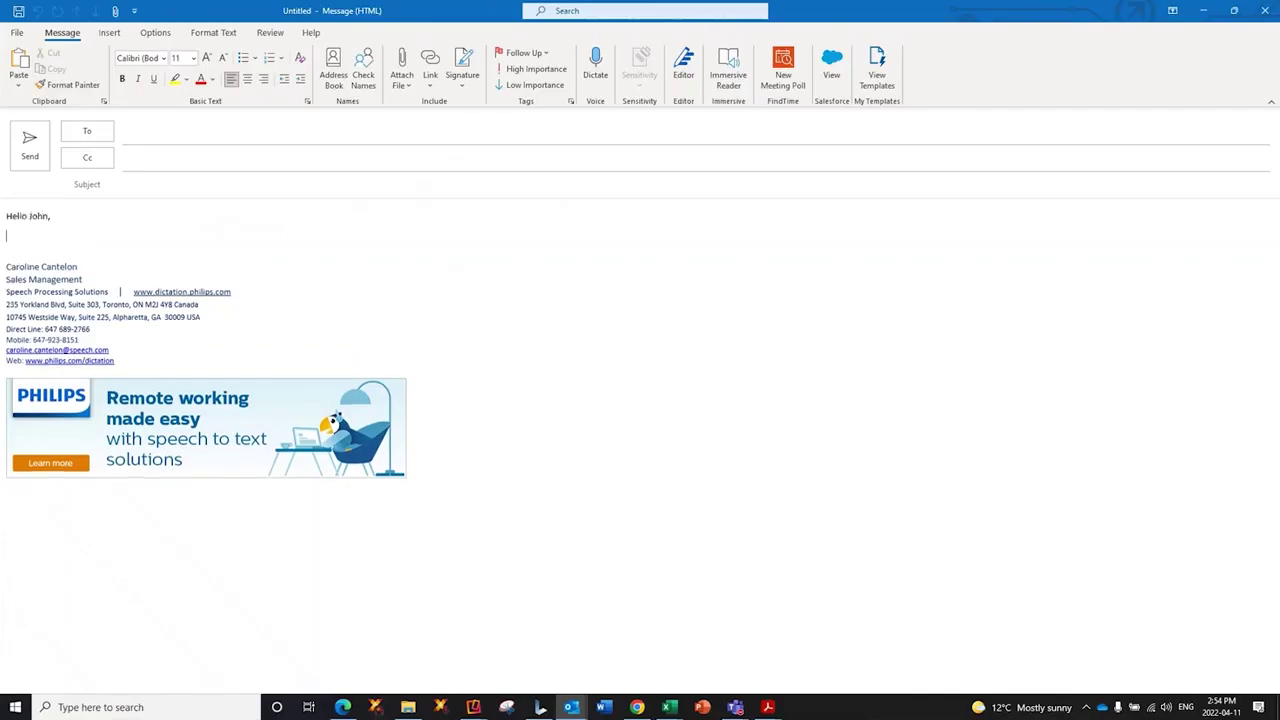
{"action": "type", "text": "I didn't hear back from you but I assume that there were no further changes required"}
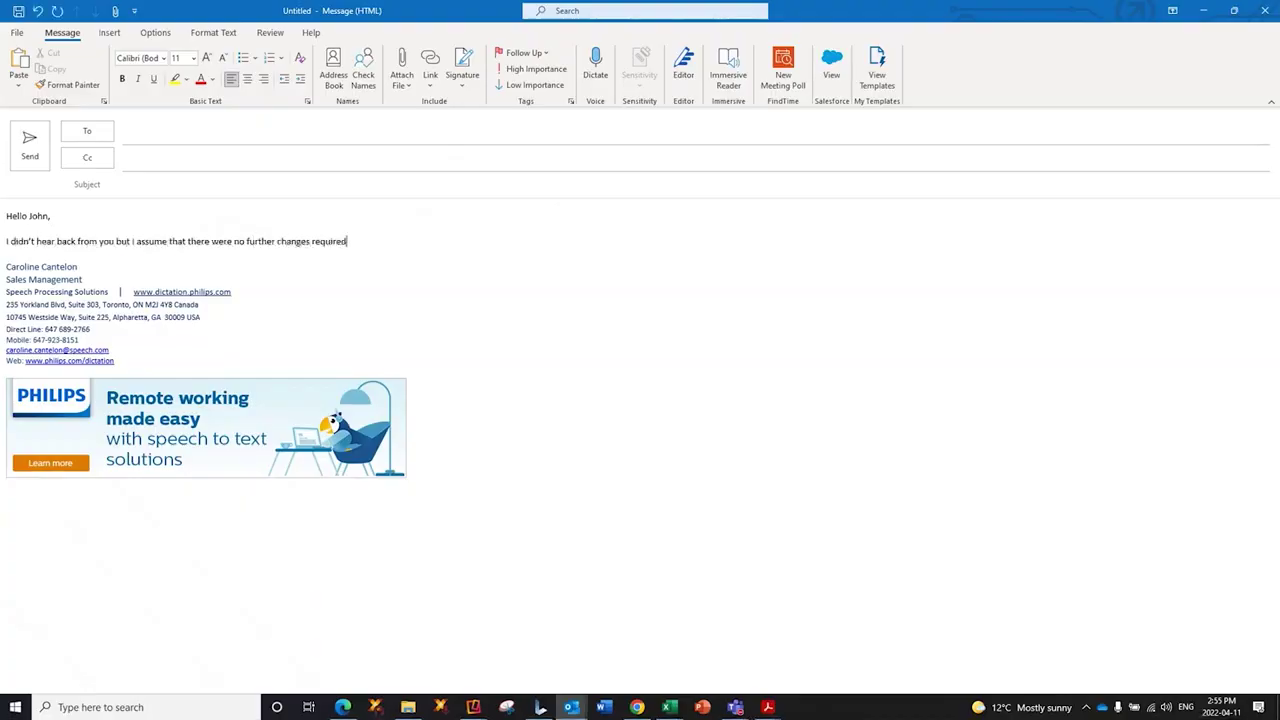
{"action": "type", "text": " to the contract."}
{"action": "key", "text": "Return"}
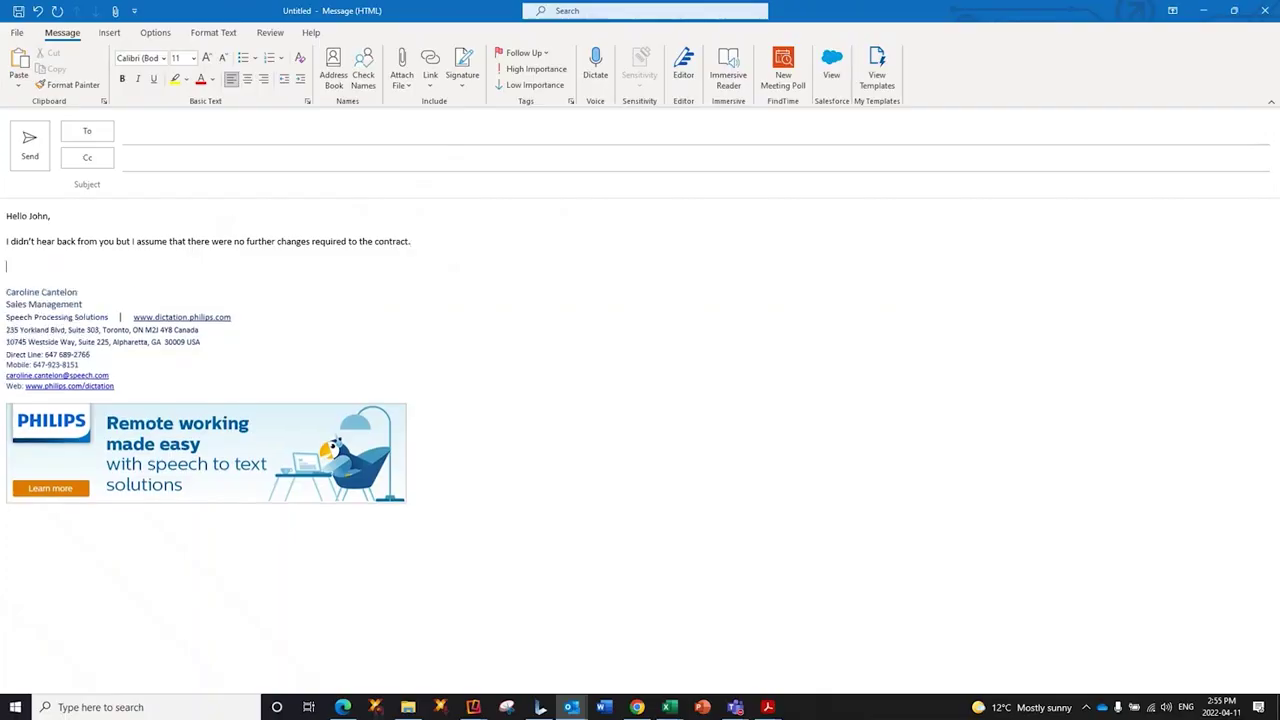
Add "I did mention that I was available for lunch on Friday. Will you be around?" and the line "Look forward to seeing you then.".
{"action": "type", "text": "I did mention that I was available"}
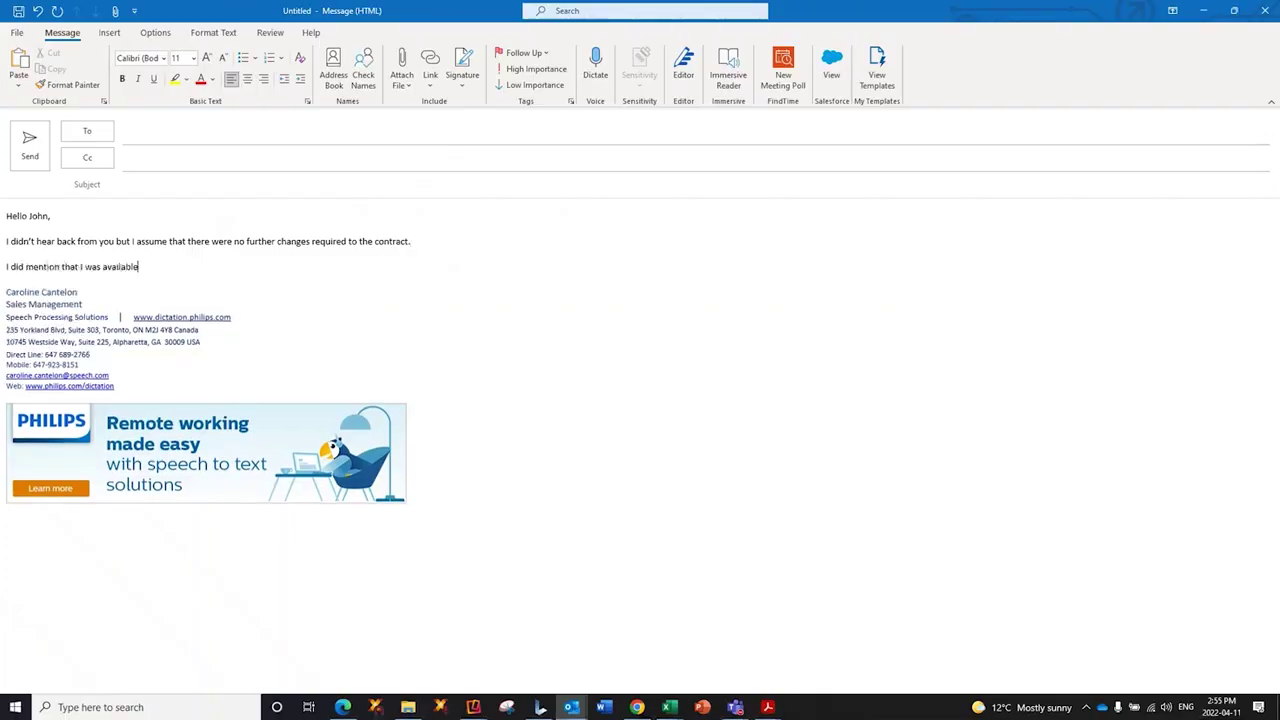
{"action": "type", "text": " for lunch on Friday. Will you be around? New P"}
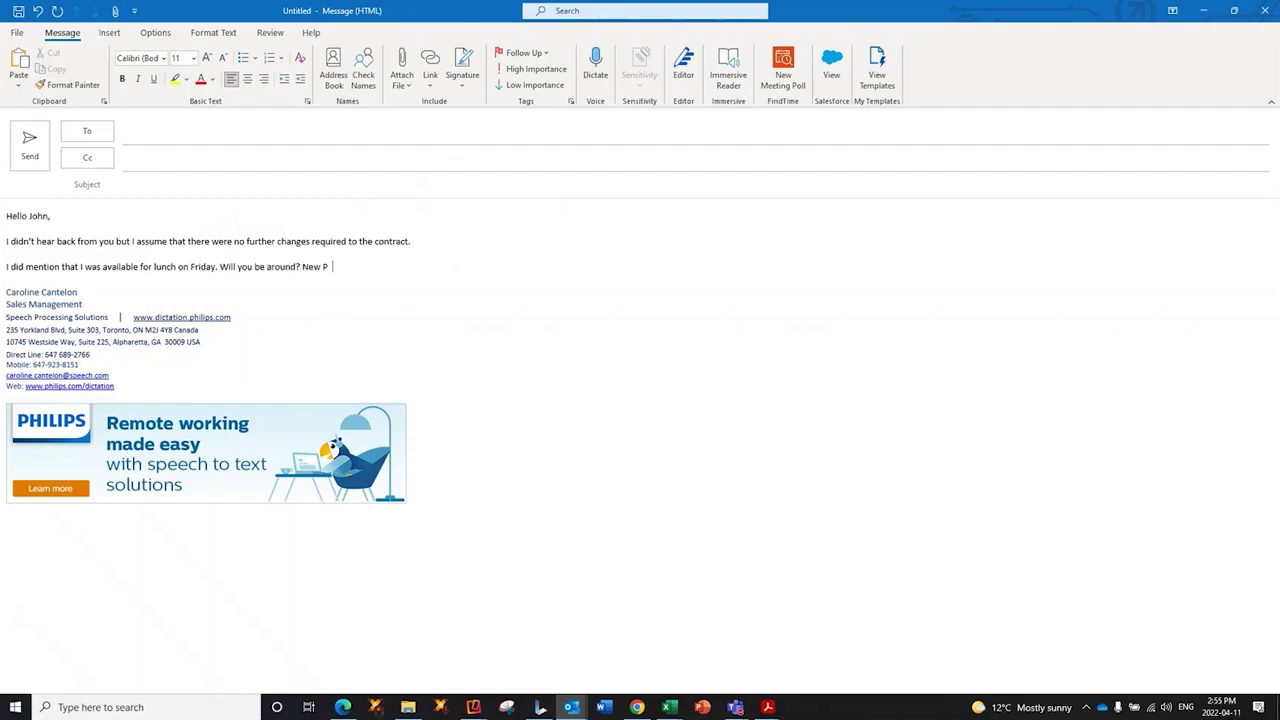
{"action": "key", "text": "Return"}
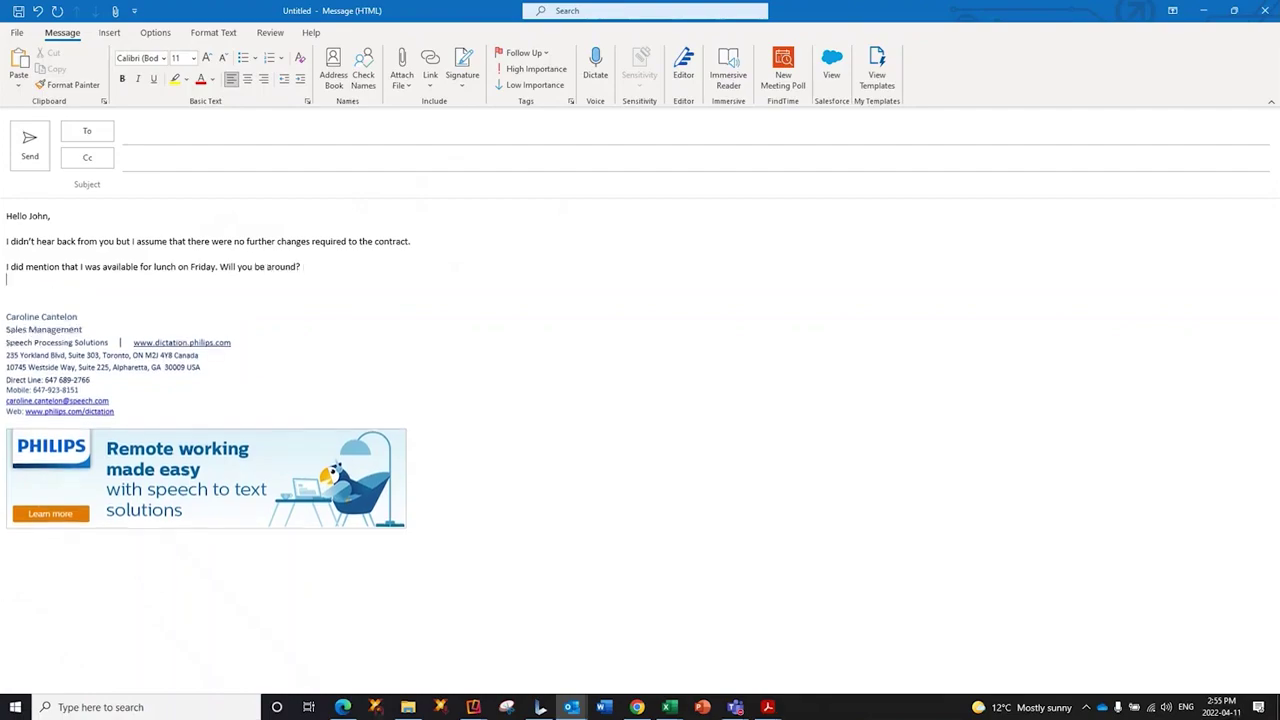
{"action": "type", "text": "Look forward to seeing you then."}
Switch to the SpeechLive website in Chrome and open the Installation topic for the SpeechLive Desktop App from its Help page.
{"action": "left_click", "coordinate": [1207, 17]}
{"action": "left_click", "coordinate": [637, 707]}
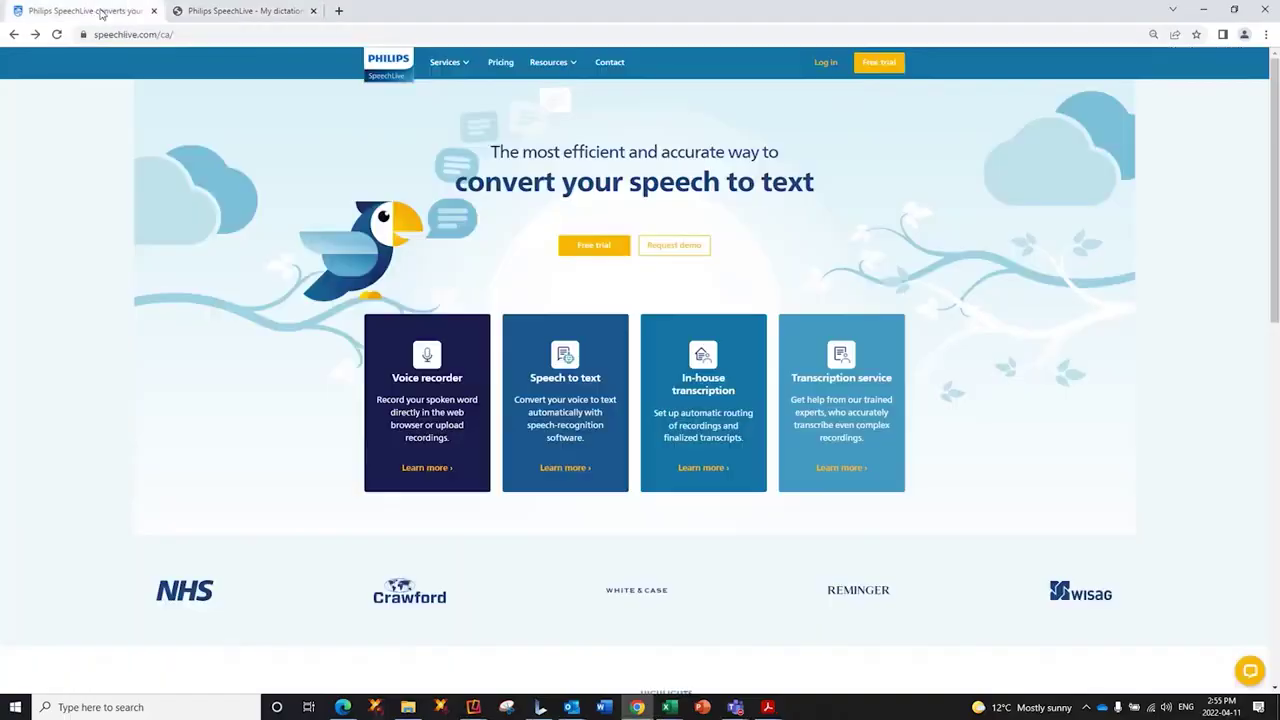
{"action": "left_click", "coordinate": [100, 11]}
{"action": "left_click", "coordinate": [541, 66]}
{"action": "left_click", "coordinate": [535, 160]}
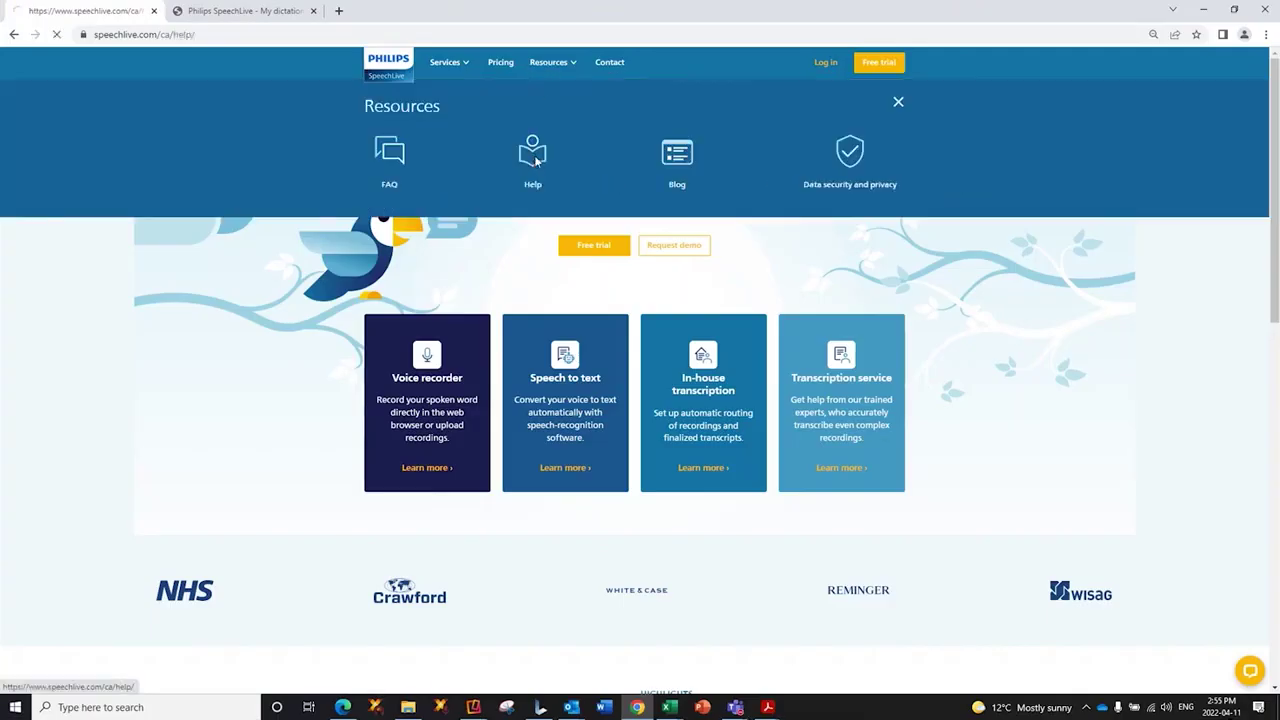
{"action": "scroll", "coordinate": [680, 348], "scroll_direction": "down", "scroll_amount": 4}
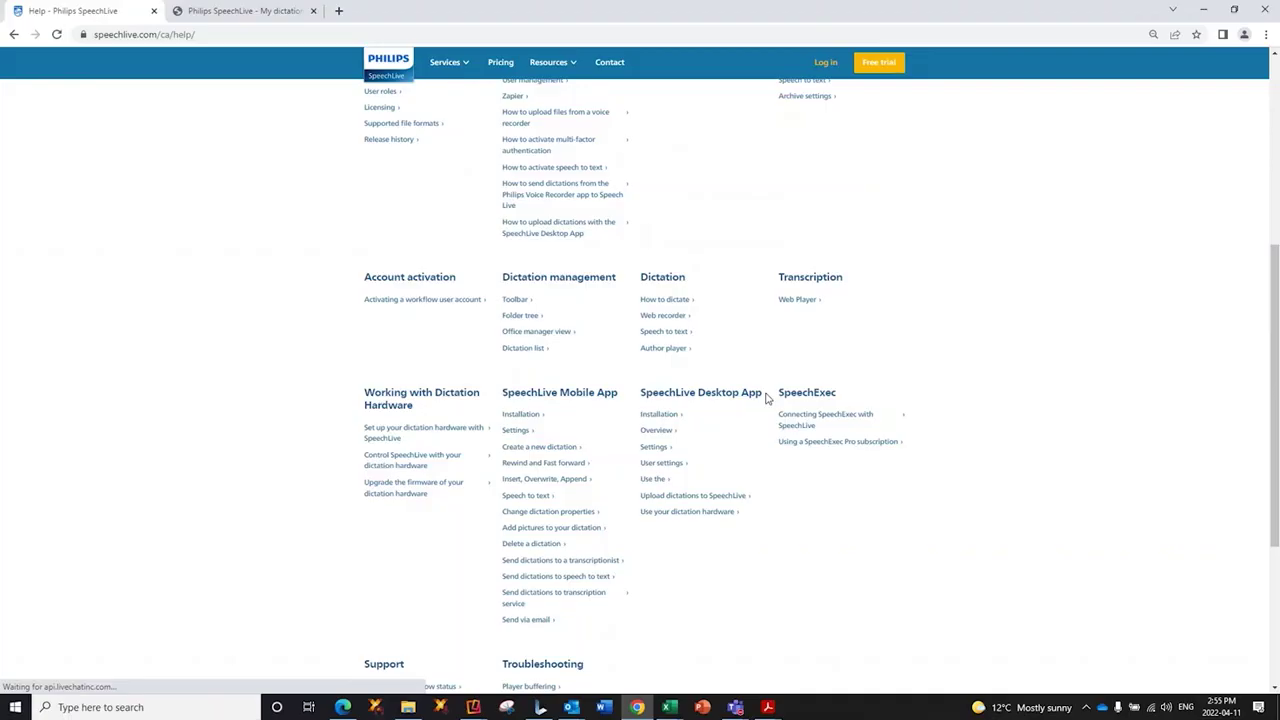
{"action": "left_click", "coordinate": [659, 416]}
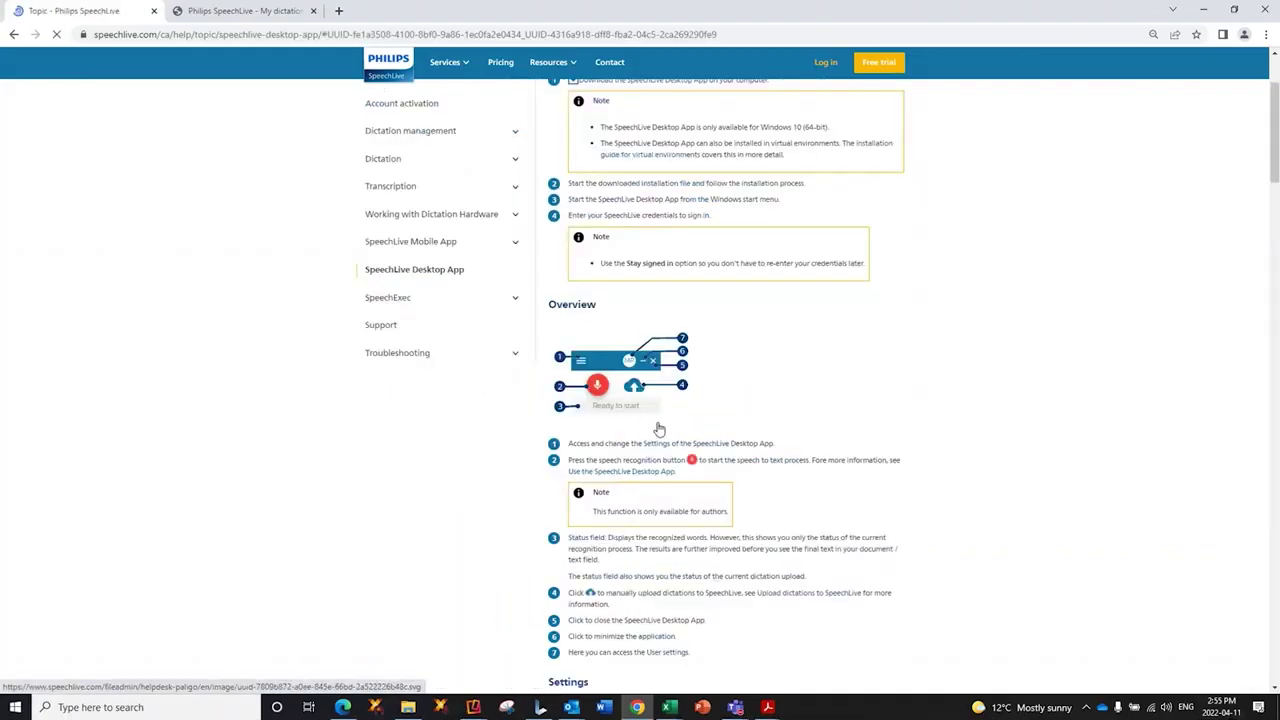